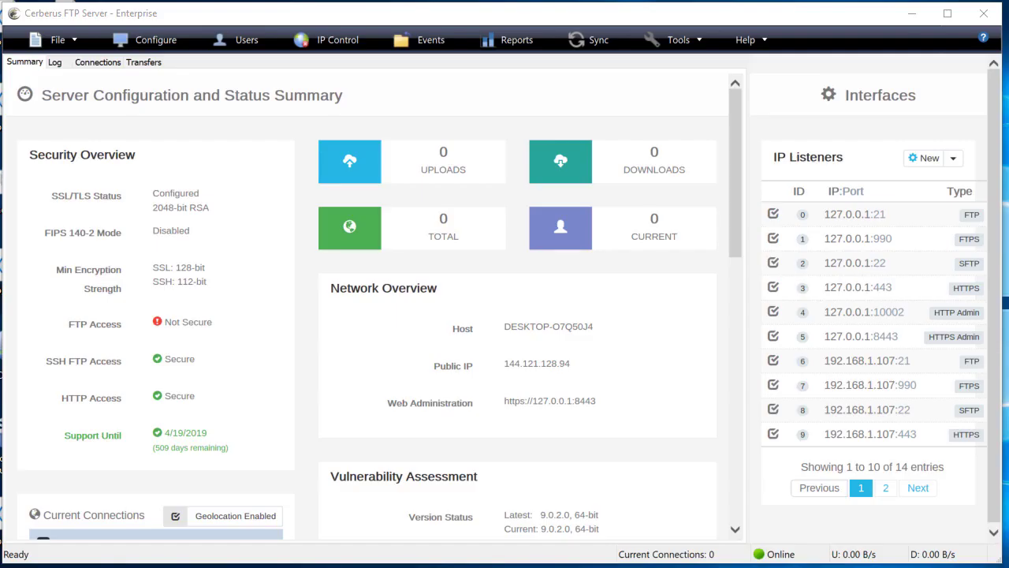
# Create a File Transfer Event rule named "Fowarded Upload file" in the Event Manager.
pyautogui.click(411, 44)
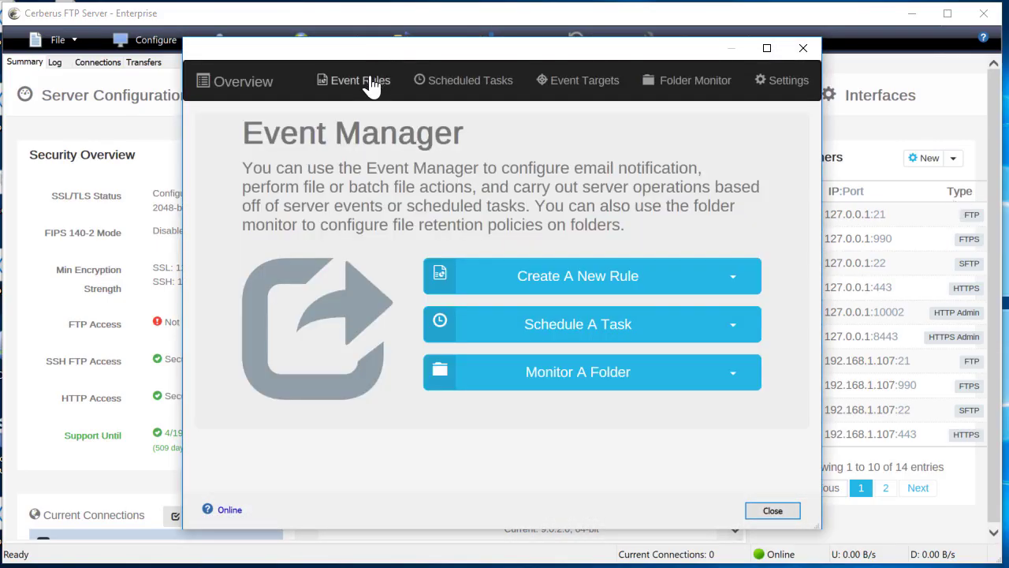
pyautogui.click(364, 81)
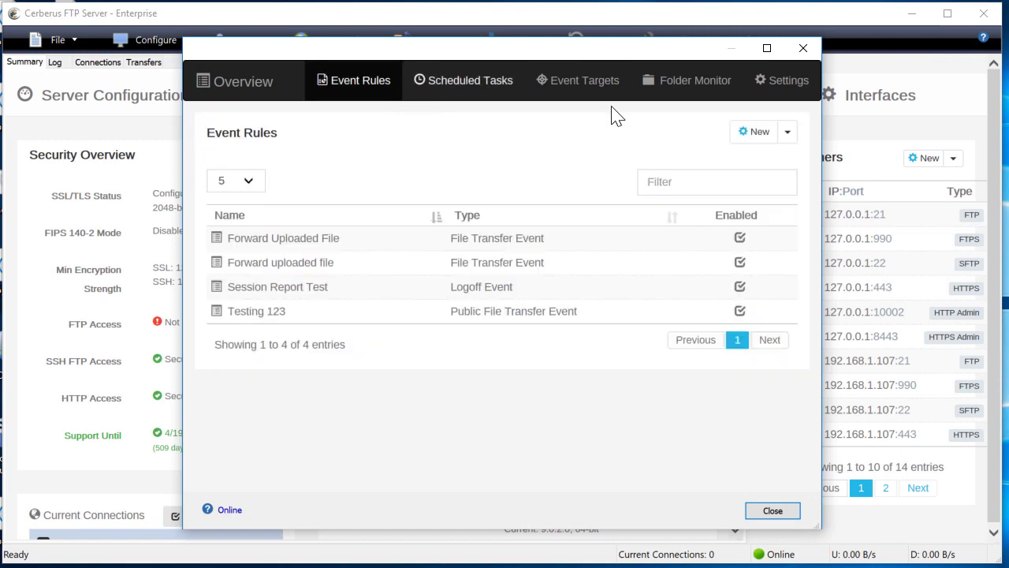
pyautogui.click(758, 134)
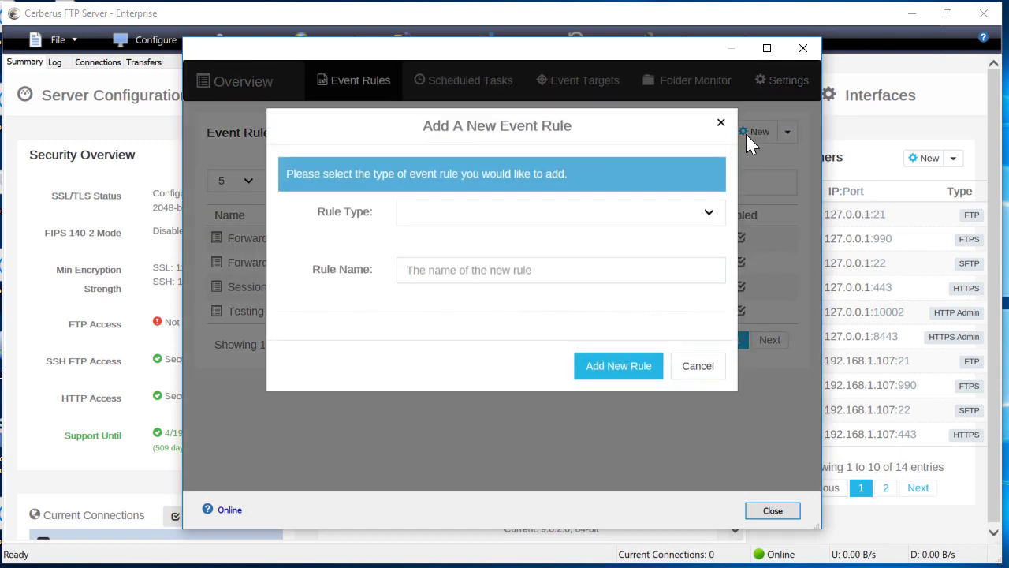
pyautogui.click(709, 217)
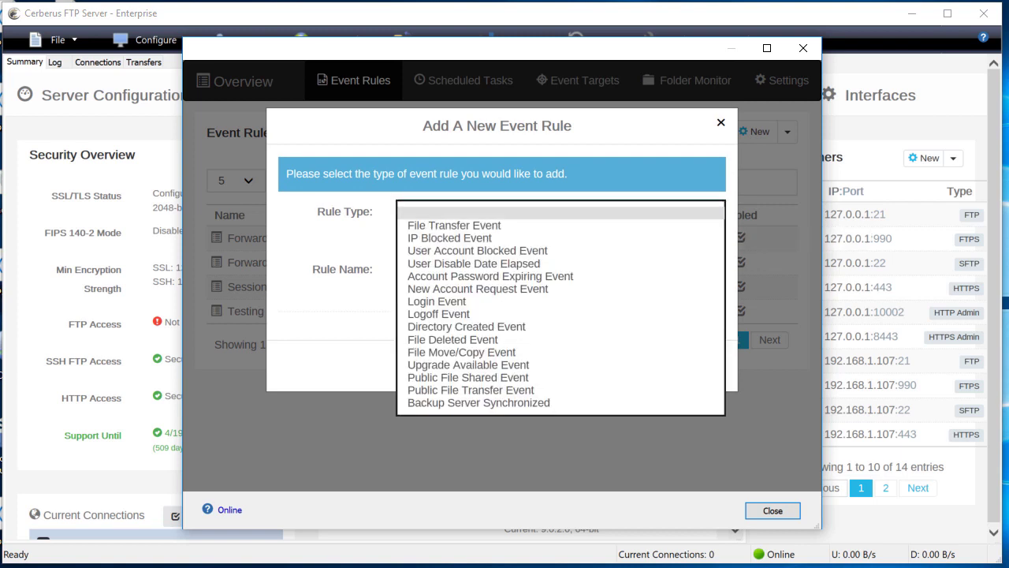
pyautogui.click(693, 227)
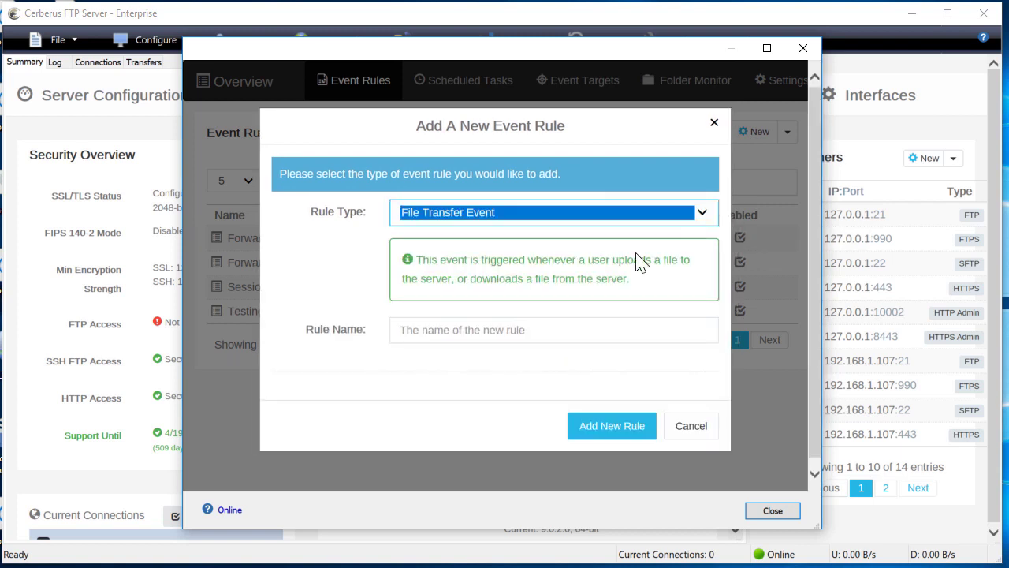
pyautogui.click(574, 331)
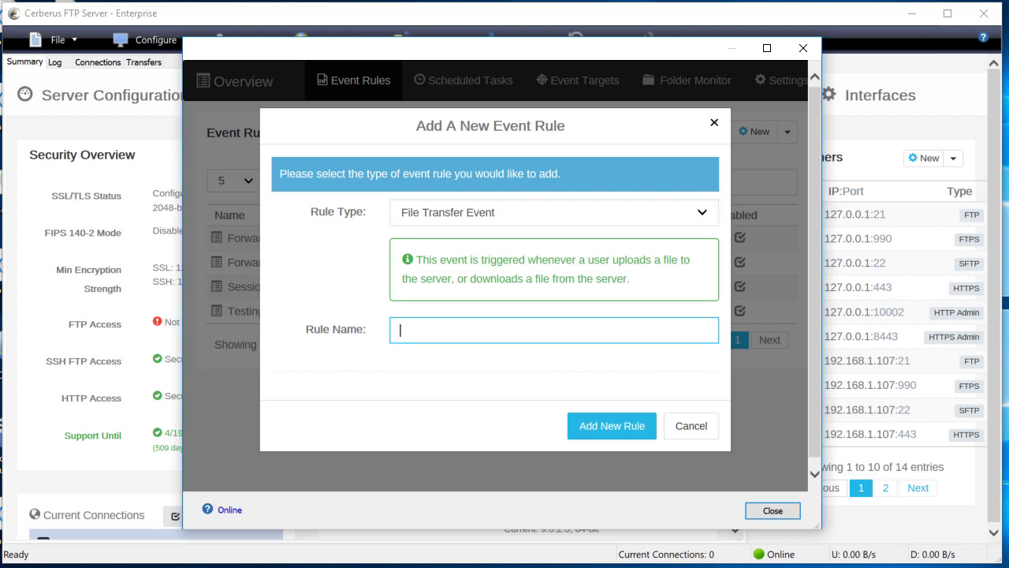
pyautogui.write('Fowarded Uplo')
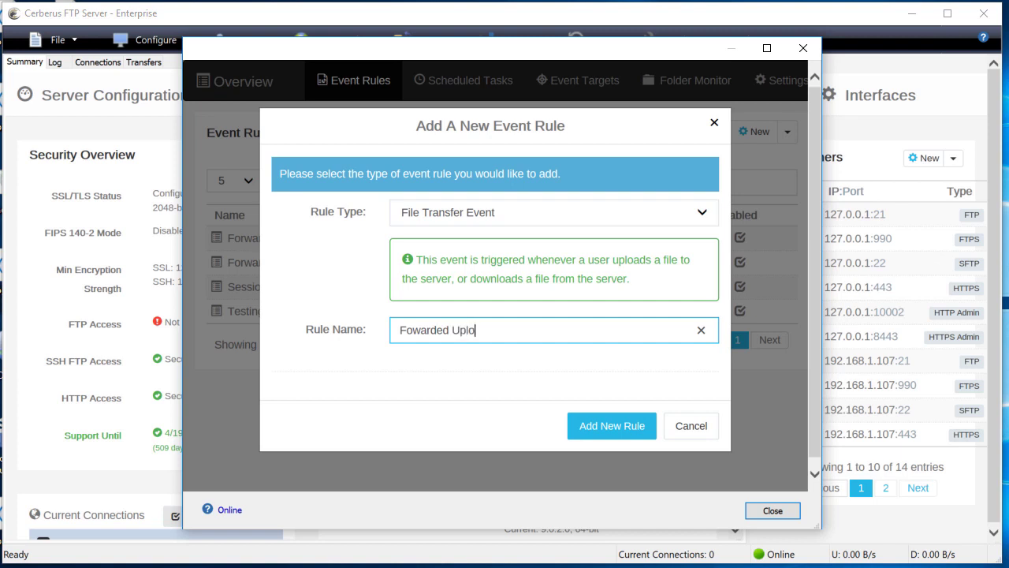
pyautogui.write('ad file')
pyautogui.click(595, 426)
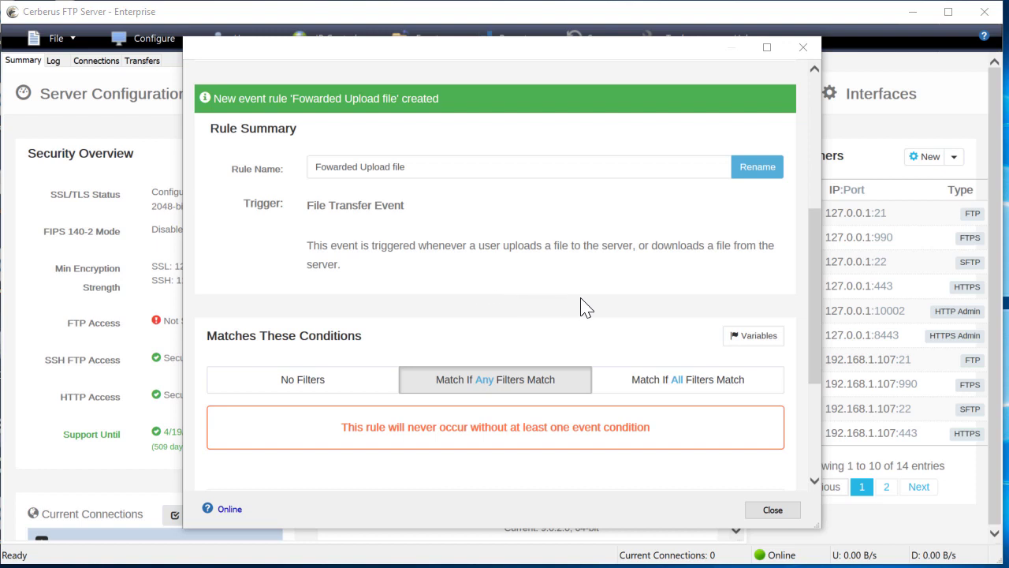
# Make the rule match only if all filters match, and add the condition Is A Download equals false.
pyautogui.click(704, 386)
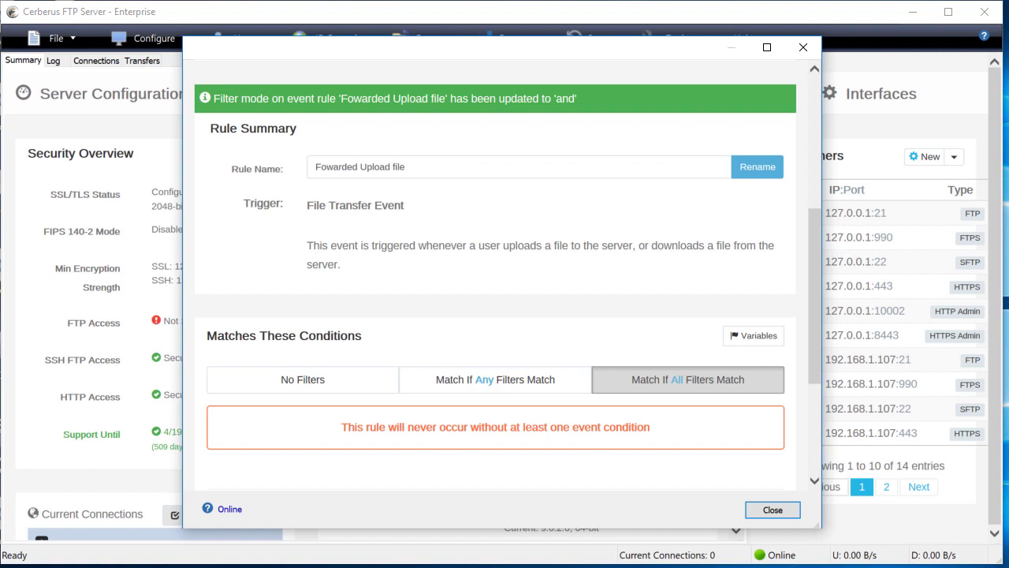
pyautogui.scroll(-3, 497, 315)
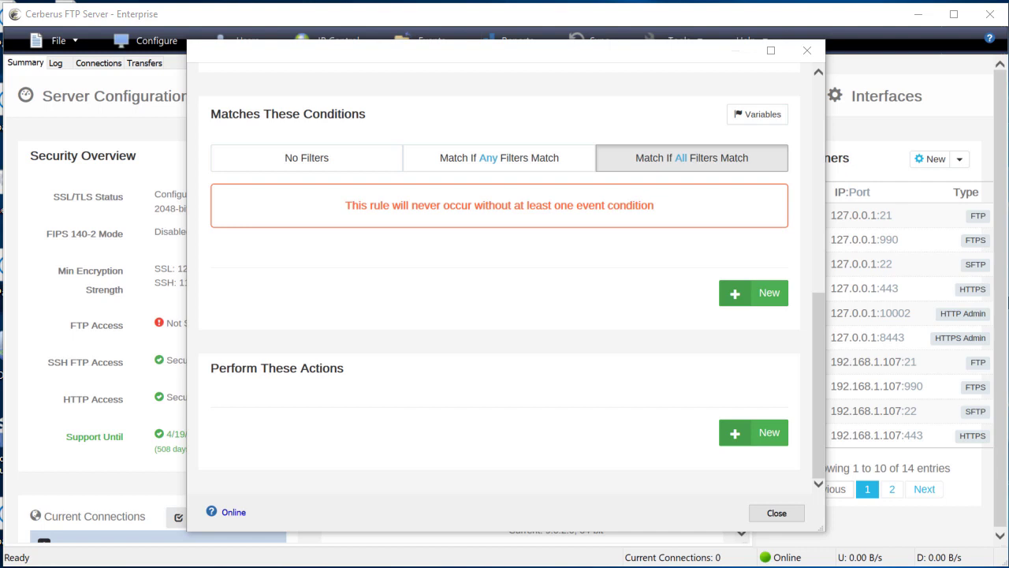
pyautogui.click(766, 306)
pyautogui.click(471, 227)
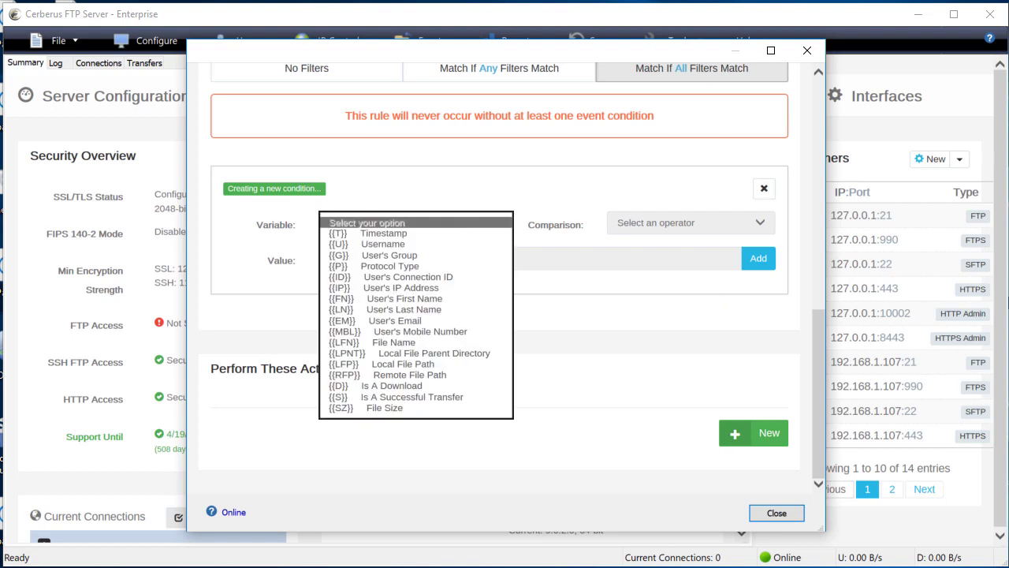
pyautogui.click(473, 386)
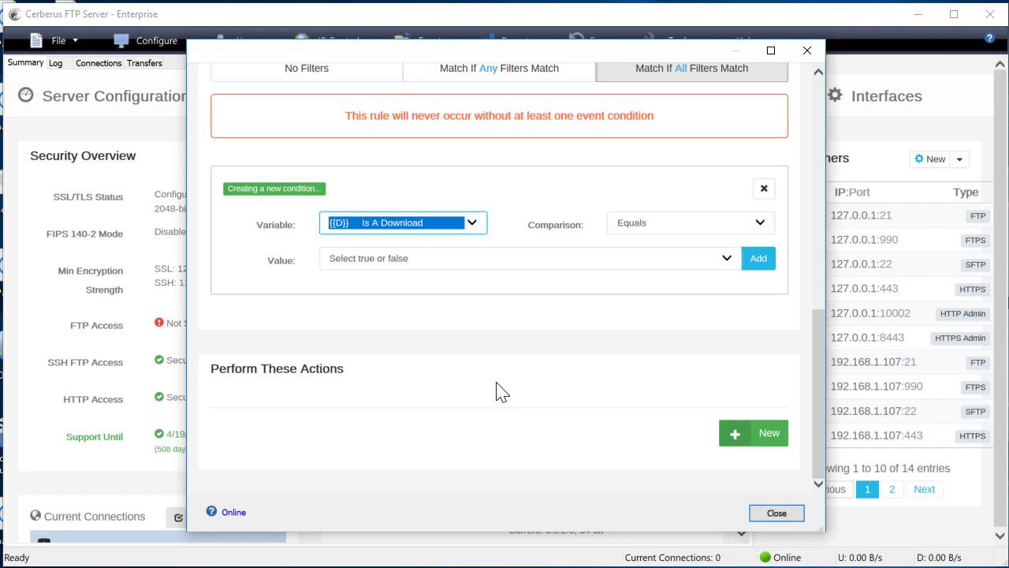
pyautogui.click(675, 229)
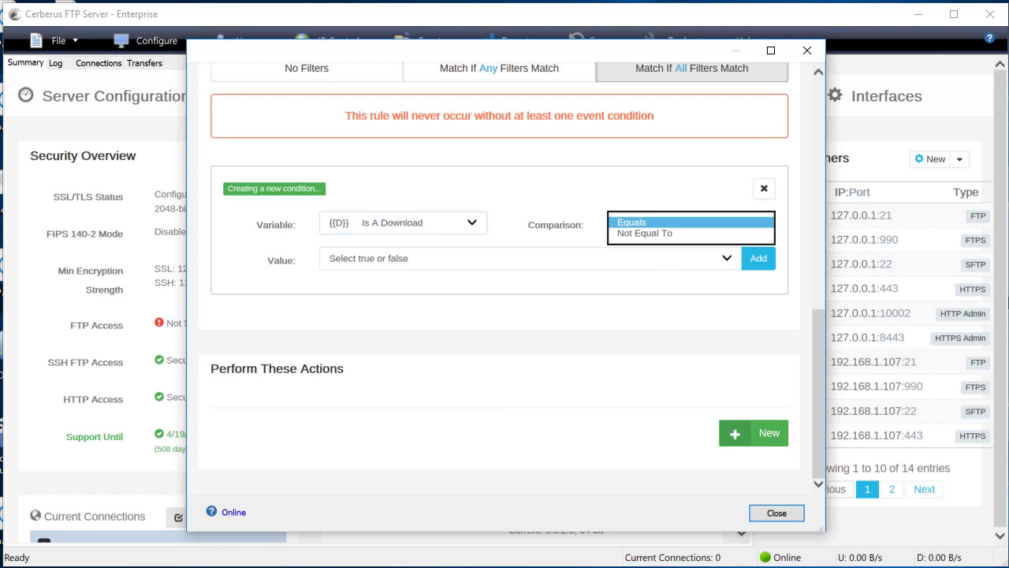
pyautogui.click(673, 221)
pyautogui.click(669, 259)
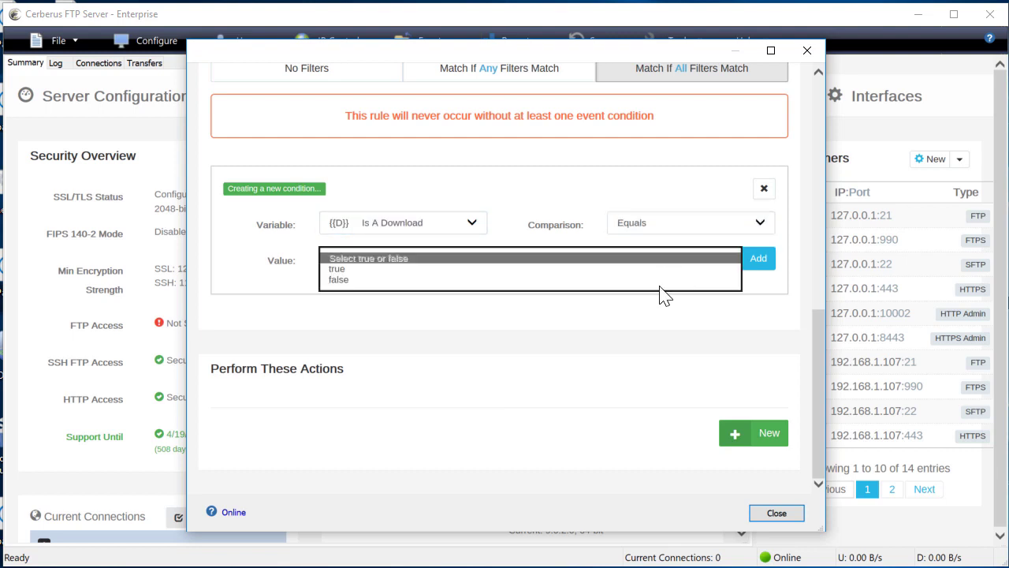
pyautogui.click(662, 279)
pyautogui.click(757, 262)
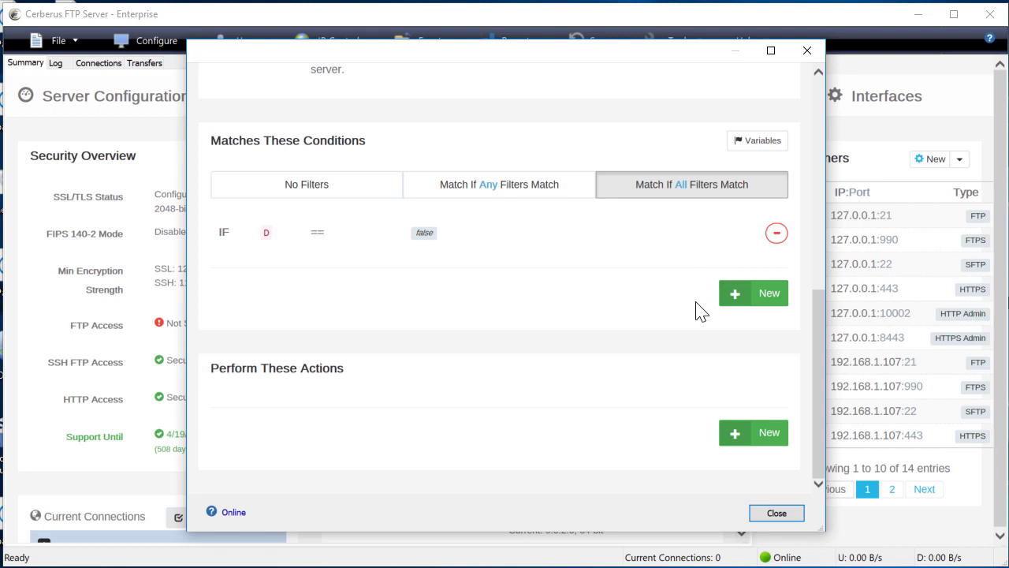
# Add a second condition to the rule: Username equals Batch_Process.
pyautogui.click(757, 295)
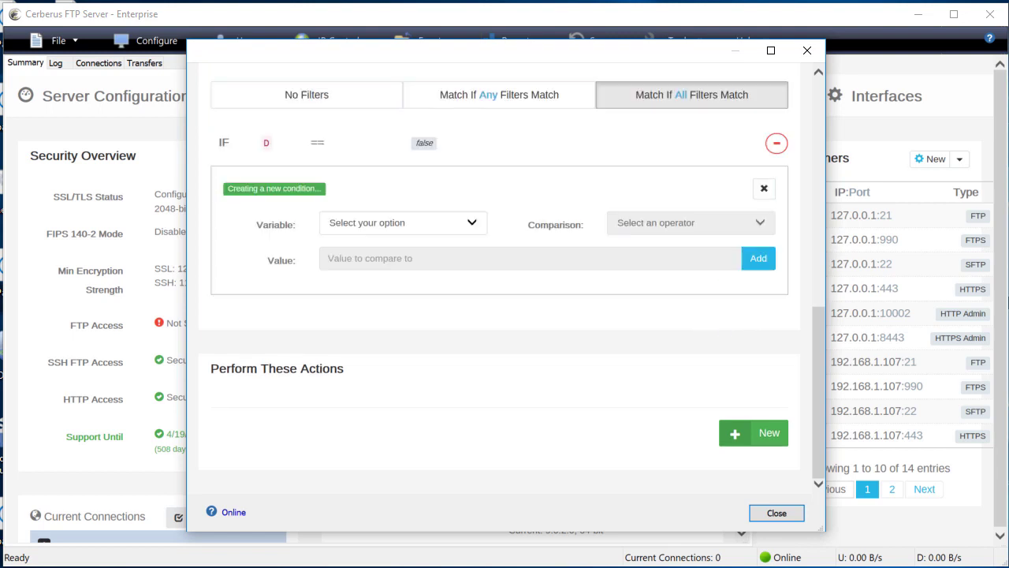
pyautogui.click(473, 225)
pyautogui.press('Escape')
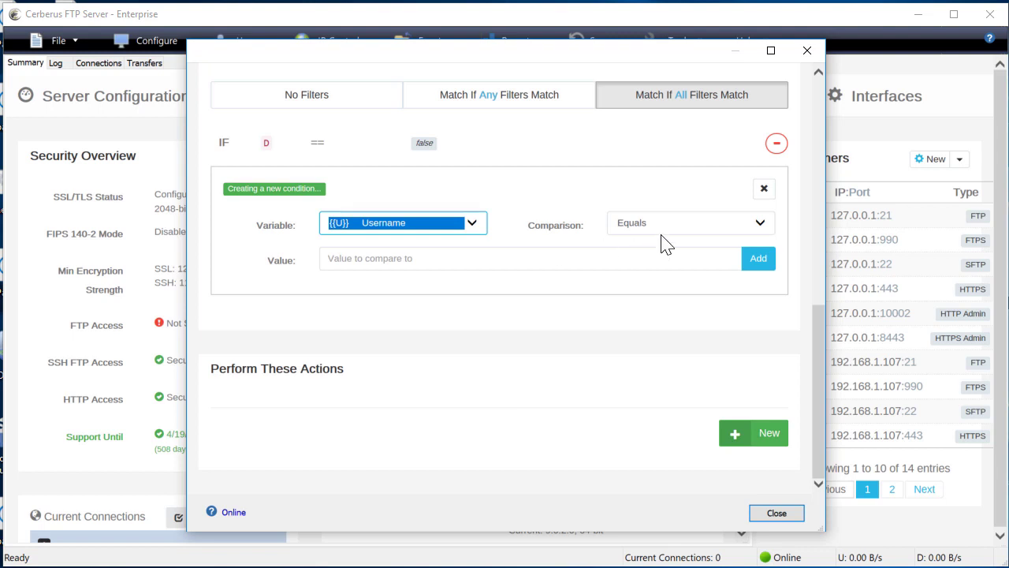
pyautogui.click(601, 264)
pyautogui.write('Batch')
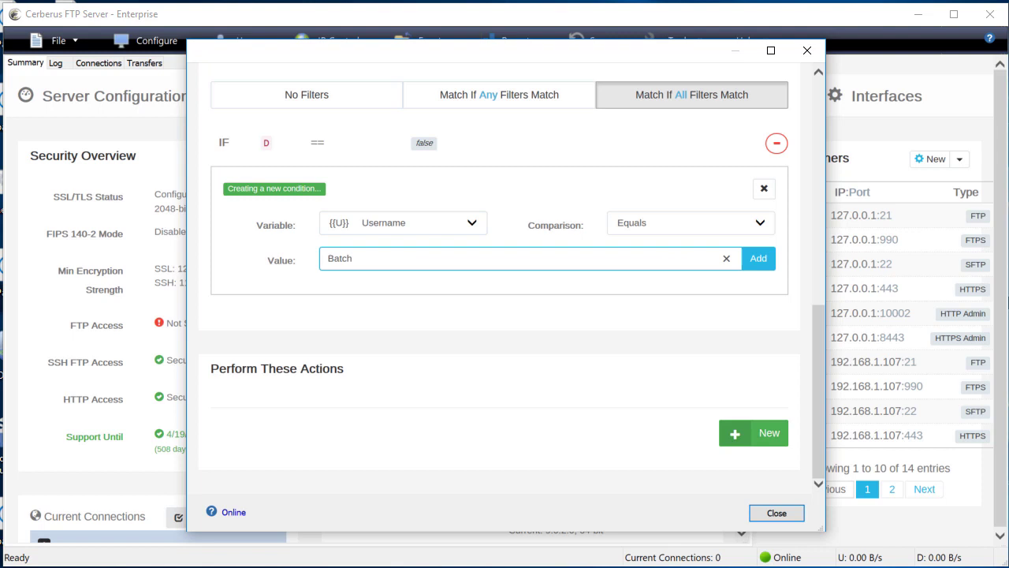
pyautogui.write('_Process')
pyautogui.click(758, 260)
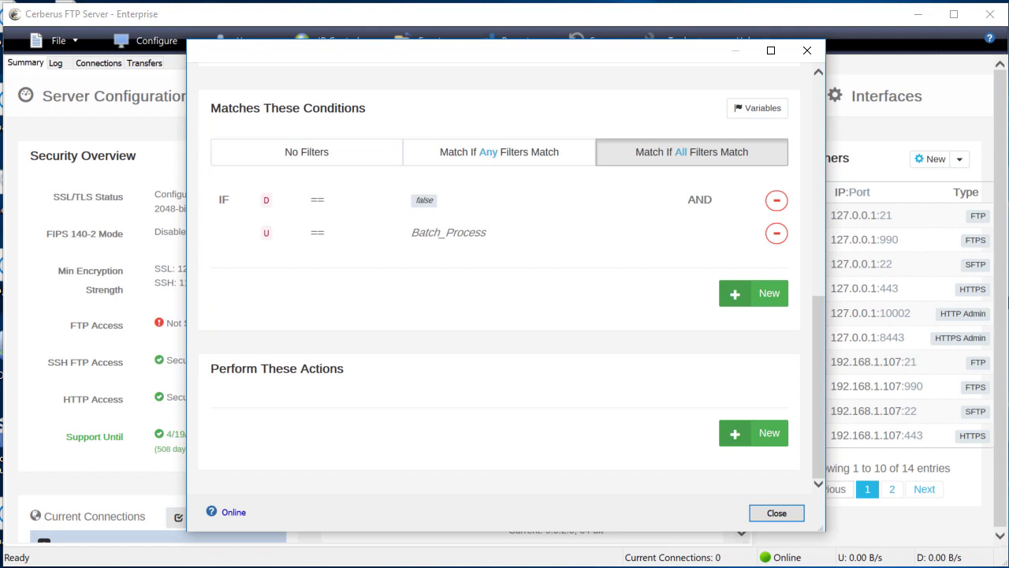
# Add a third condition to the rule: Remote File Path starts with /uploads/temp/.
pyautogui.click(757, 298)
pyautogui.click(467, 224)
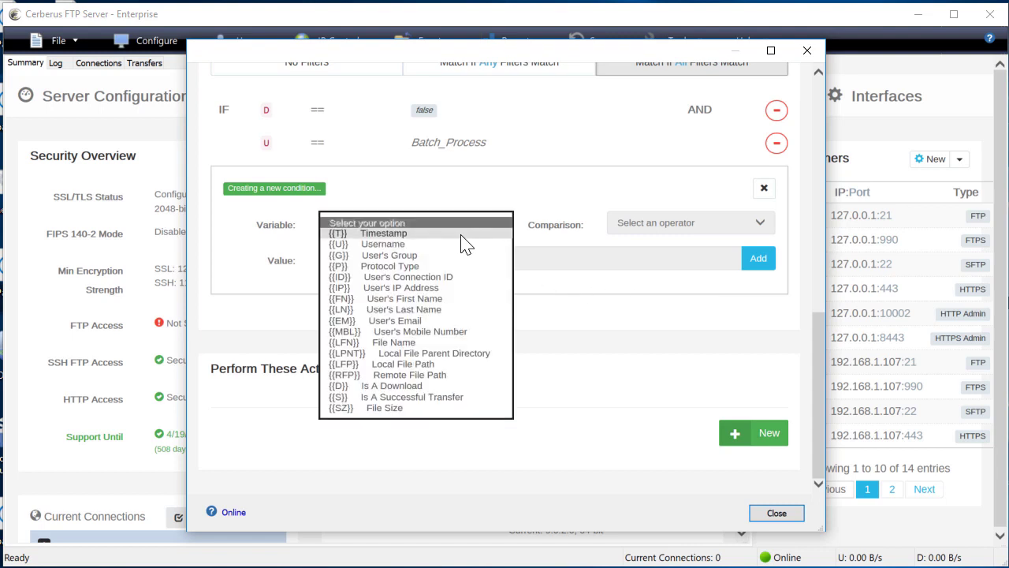
pyautogui.click(450, 374)
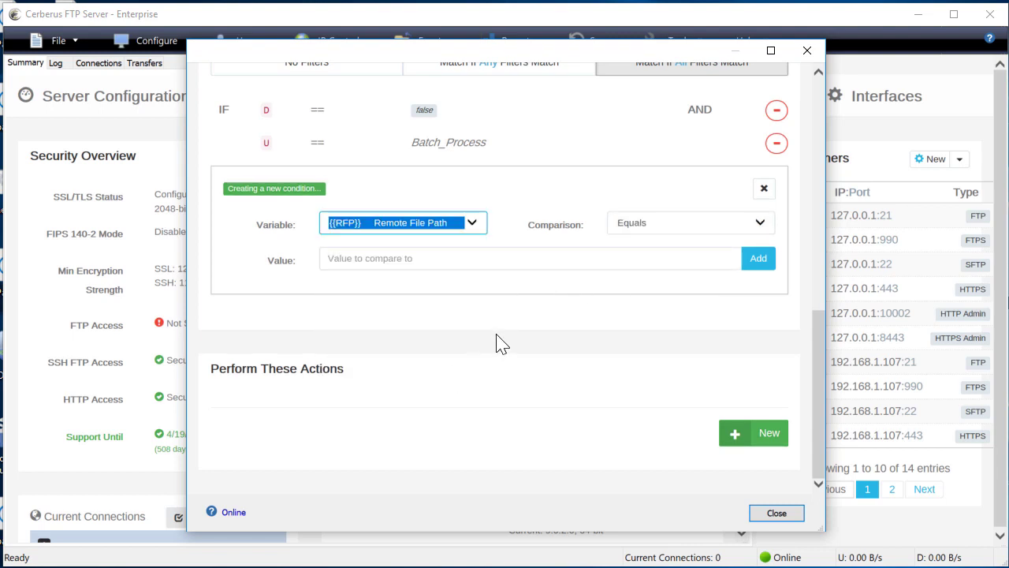
pyautogui.click(661, 229)
pyautogui.click(642, 266)
pyautogui.write('/uplo')
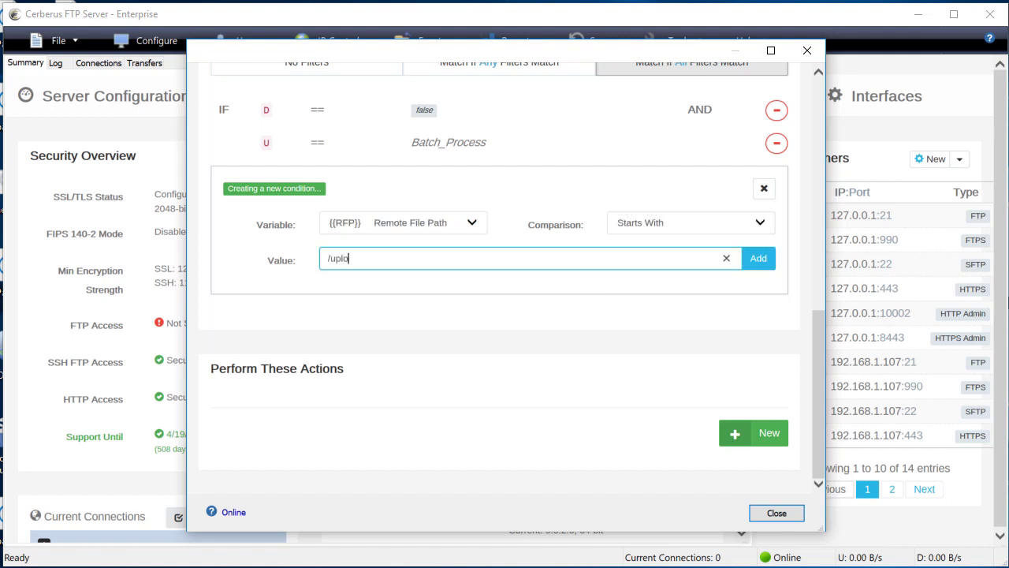
pyautogui.write('ads/temp/')
pyautogui.click(755, 258)
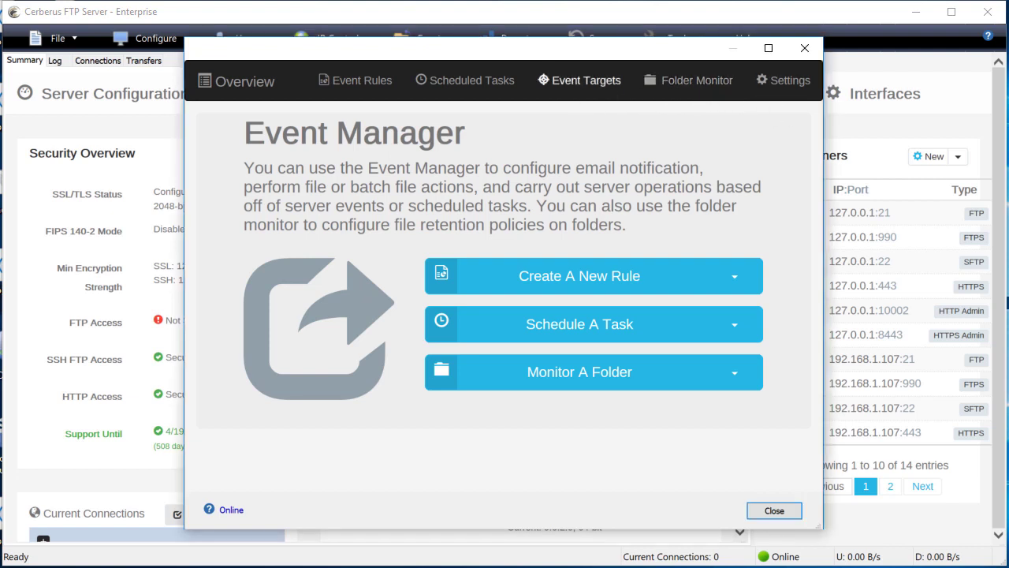
# Add a new Executable Target to the event targets.
pyautogui.click(579, 80)
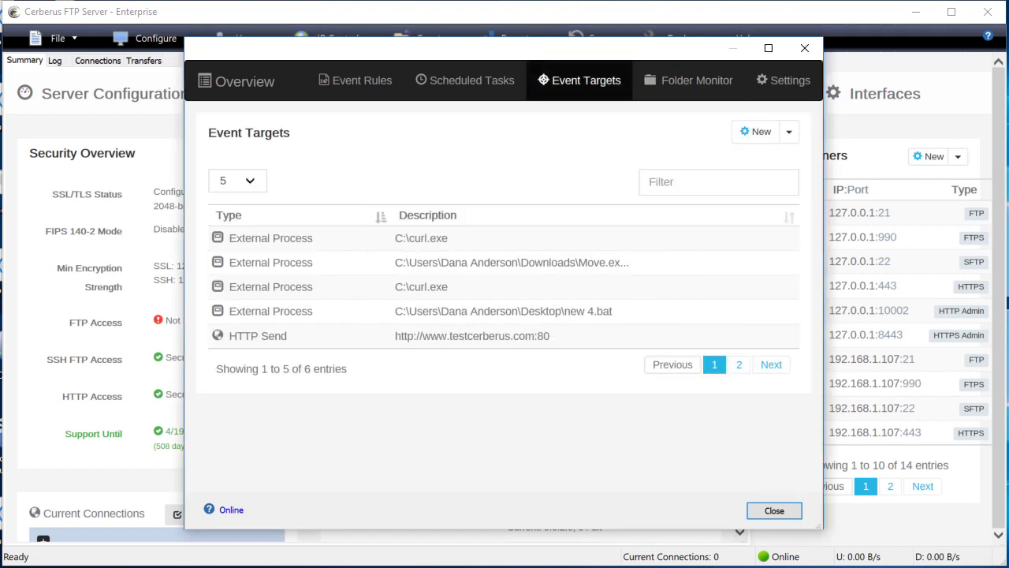
pyautogui.click(756, 136)
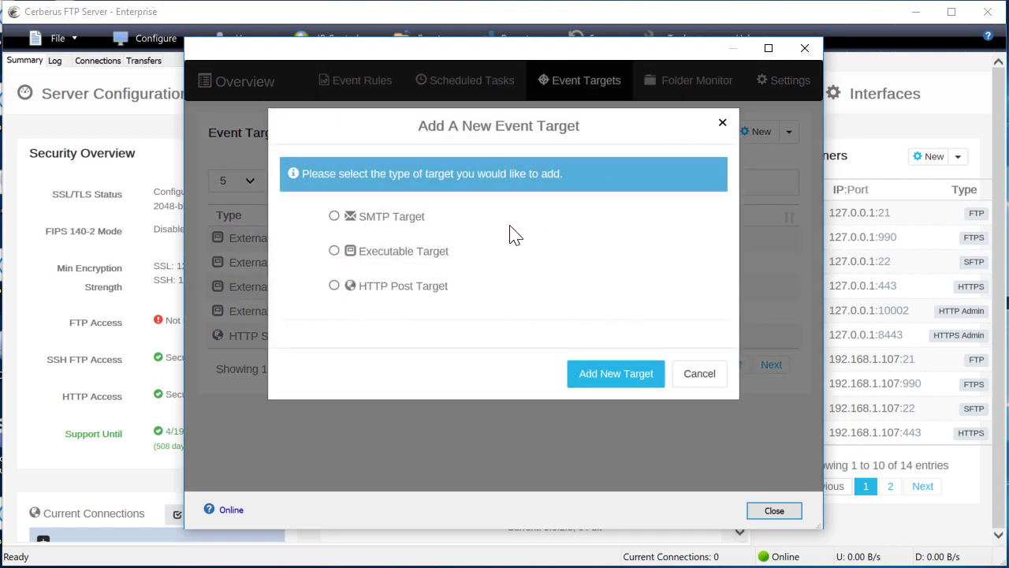
pyautogui.click(334, 251)
pyautogui.click(614, 377)
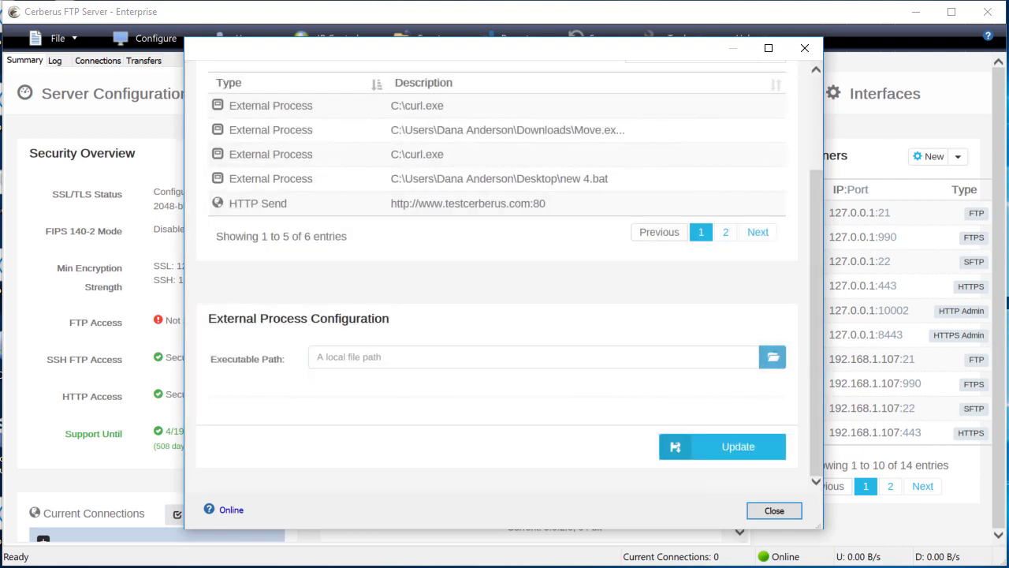
# Set the new target's executable path to C:\curl.exe by browsing to the file, and save the target.
pyautogui.click(772, 359)
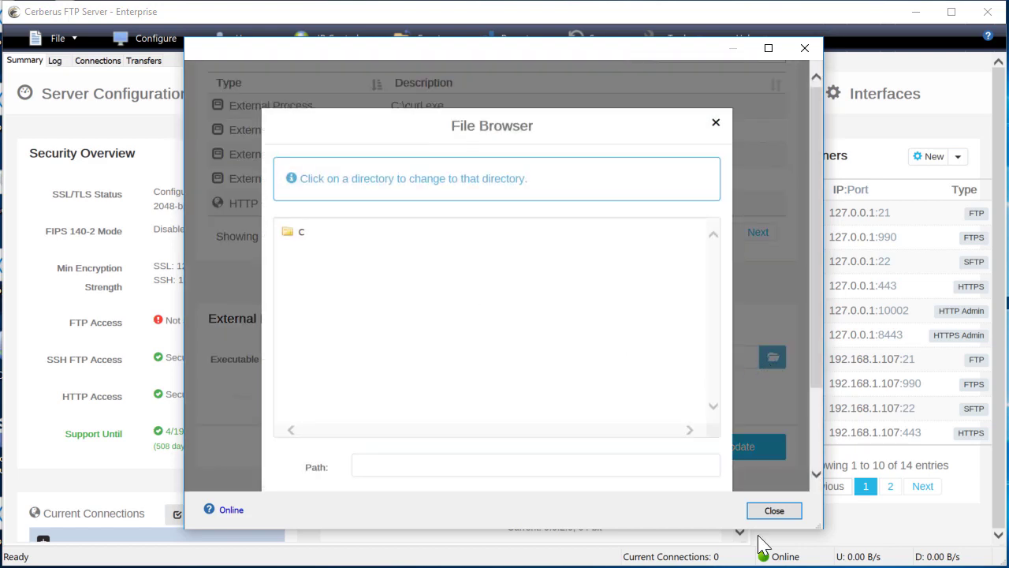
pyautogui.click(299, 232)
pyautogui.scroll(-2, 339, 331)
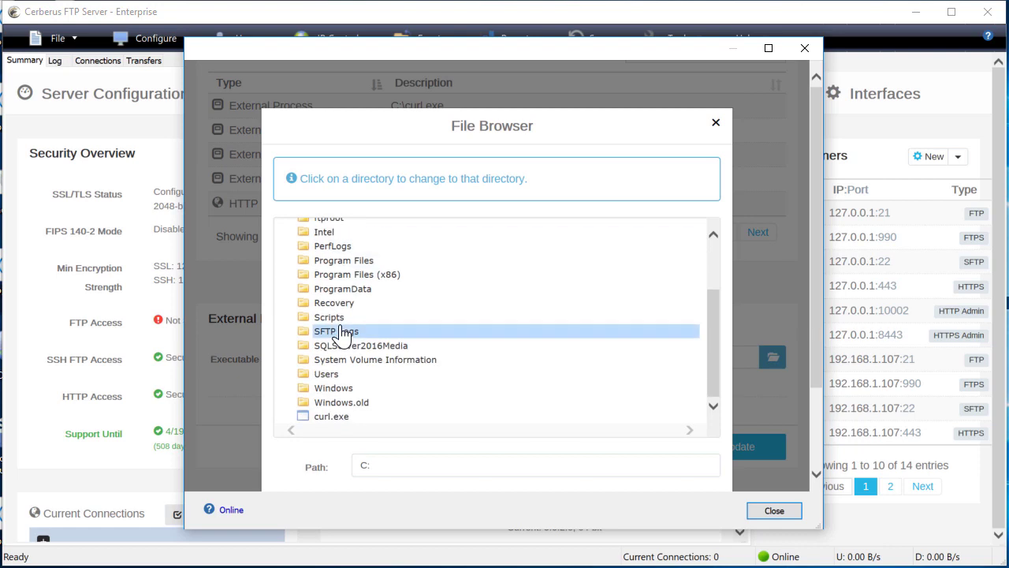
pyautogui.scroll(-2, 341, 335)
pyautogui.click(327, 307)
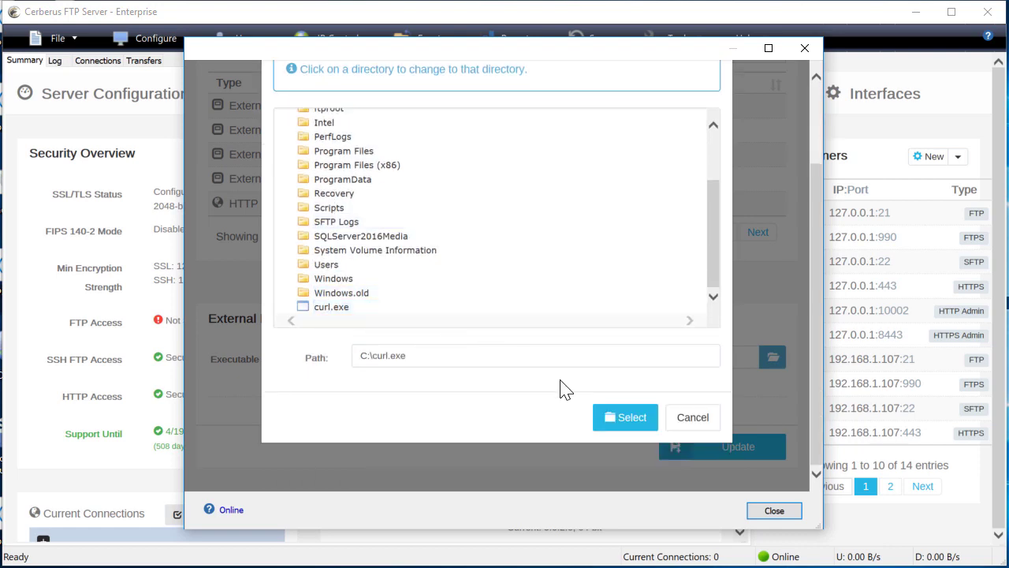
pyautogui.click(612, 423)
pyautogui.click(724, 451)
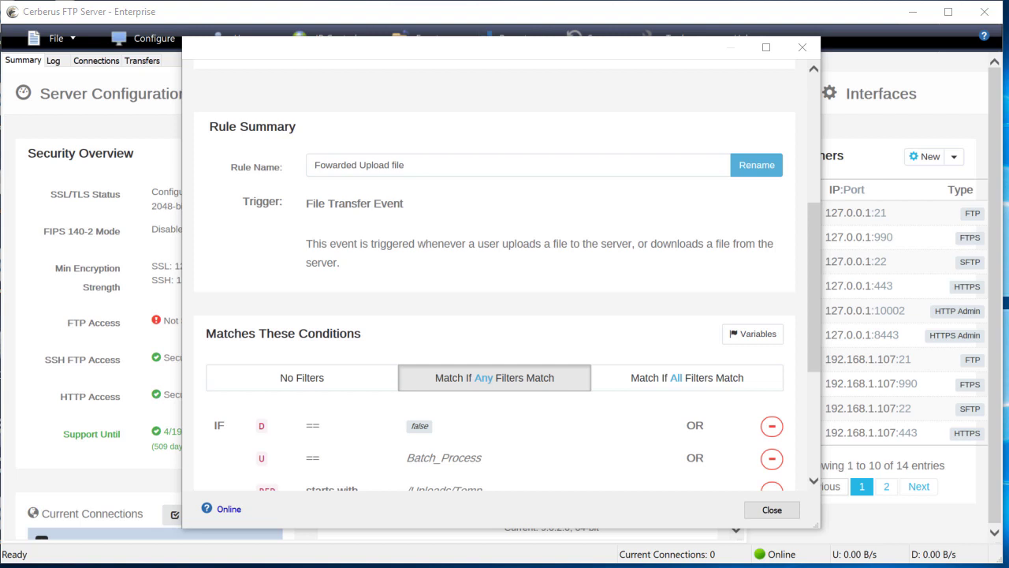
# Add a rule action launching C:\curl.exe with -k, the upload account's username and password via -u, and -T {{LFP}} to sftp://127.0.0.1/ftproot/test/{{LFN}}.
pyautogui.moveTo(813, 259); pyautogui.dragTo(802, 379)
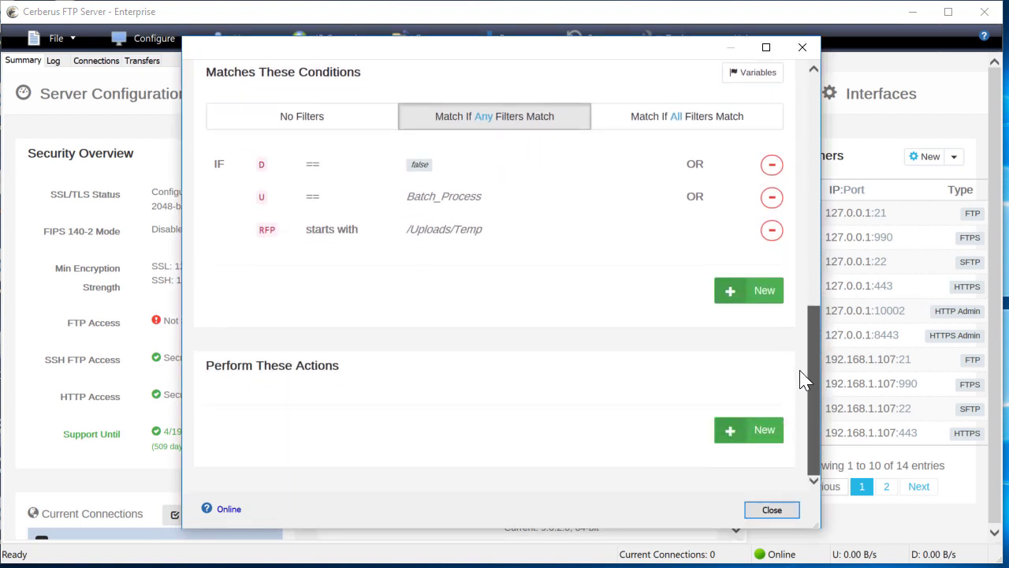
pyautogui.click(749, 431)
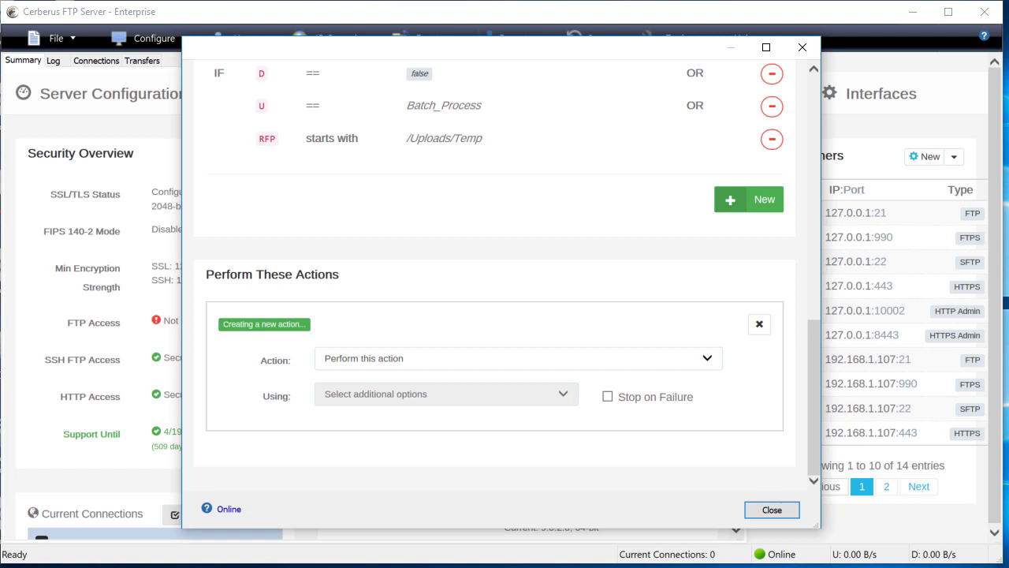
pyautogui.click(711, 365)
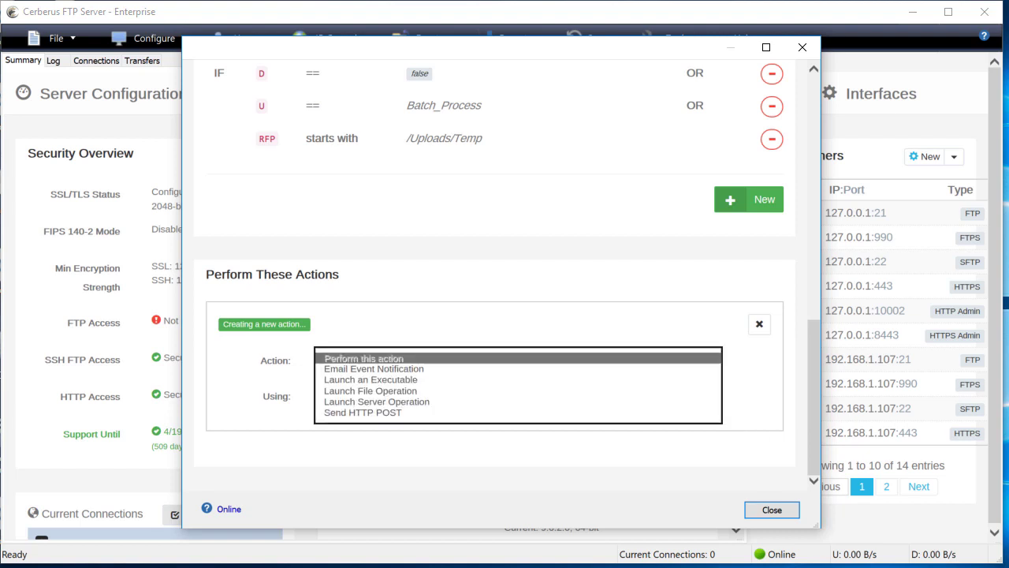
pyautogui.click(672, 380)
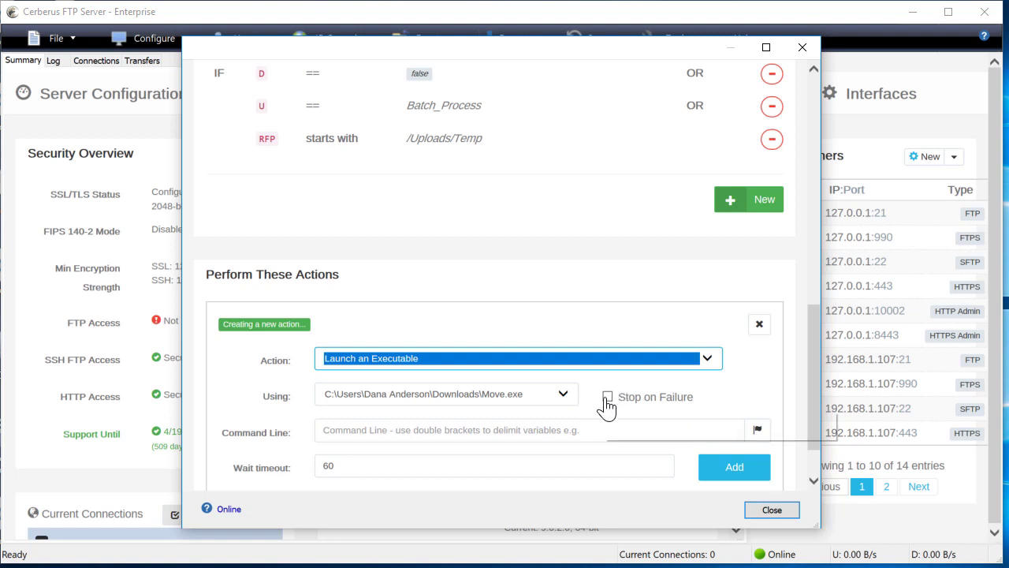
pyautogui.click(558, 394)
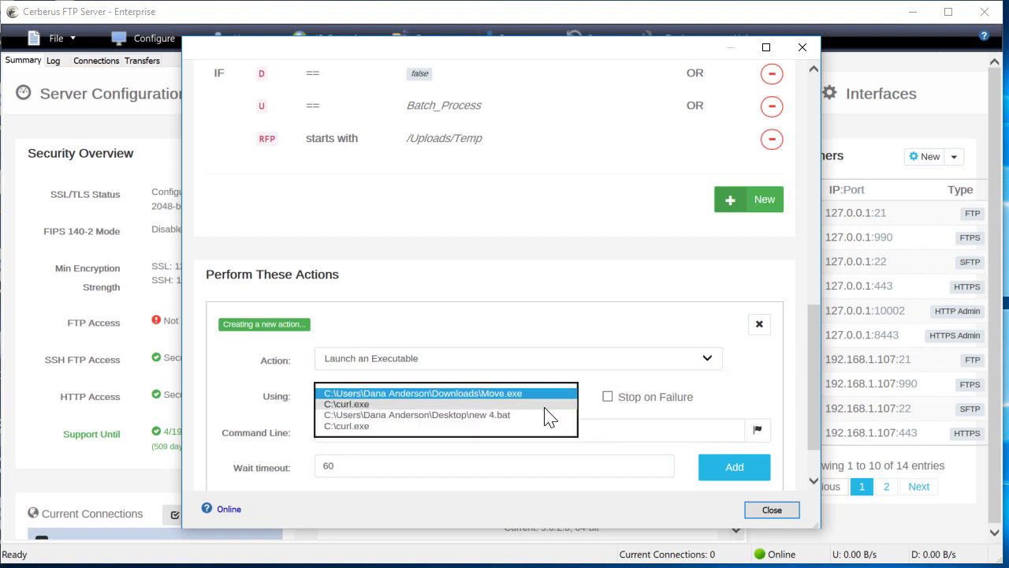
pyautogui.click(547, 404)
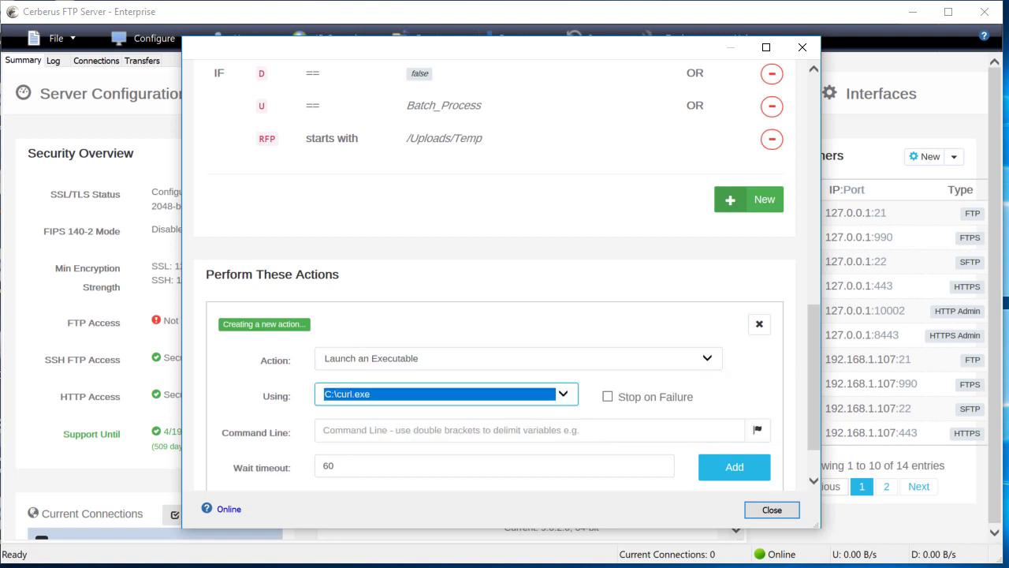
pyautogui.click(497, 432)
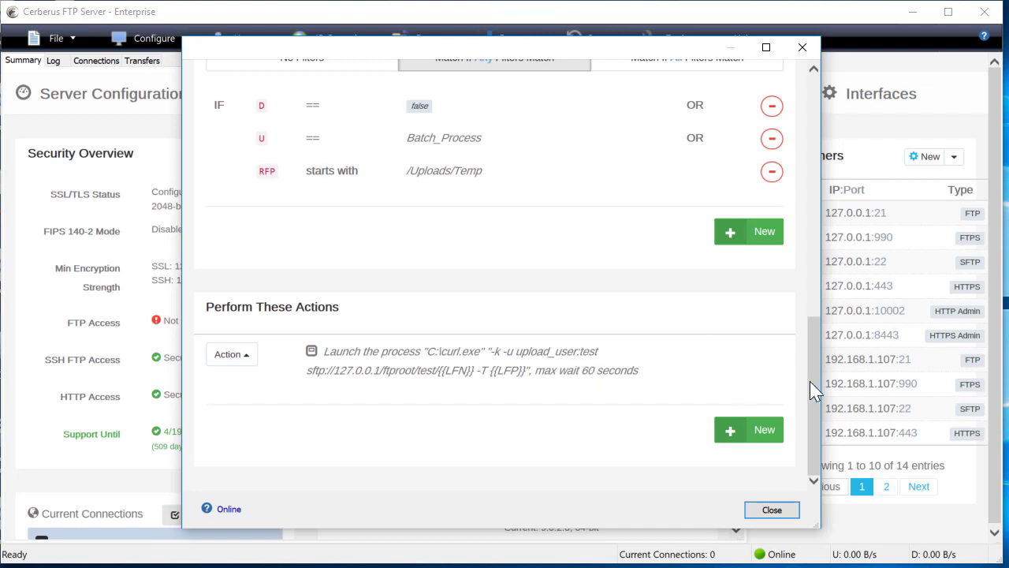
pyautogui.moveTo(811, 387); pyautogui.dragTo(828, 344)
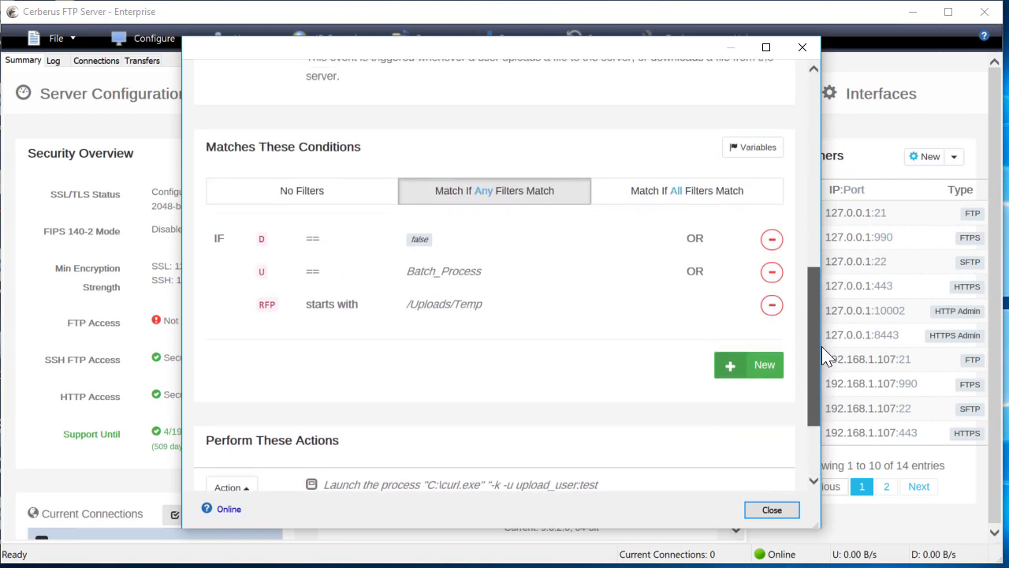